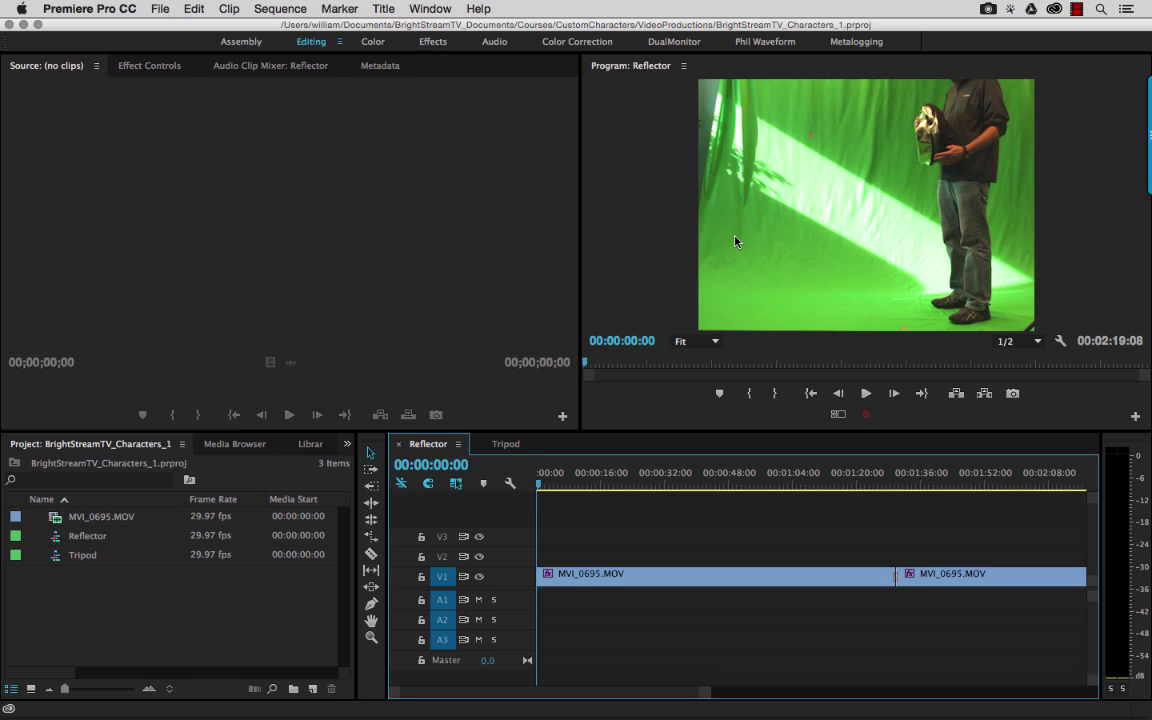
Step: Play the Reflector sequence, stop it at 00:00:11:14, and focus the Timeline panel
{"action": "left_click", "coordinate": [866, 393]}
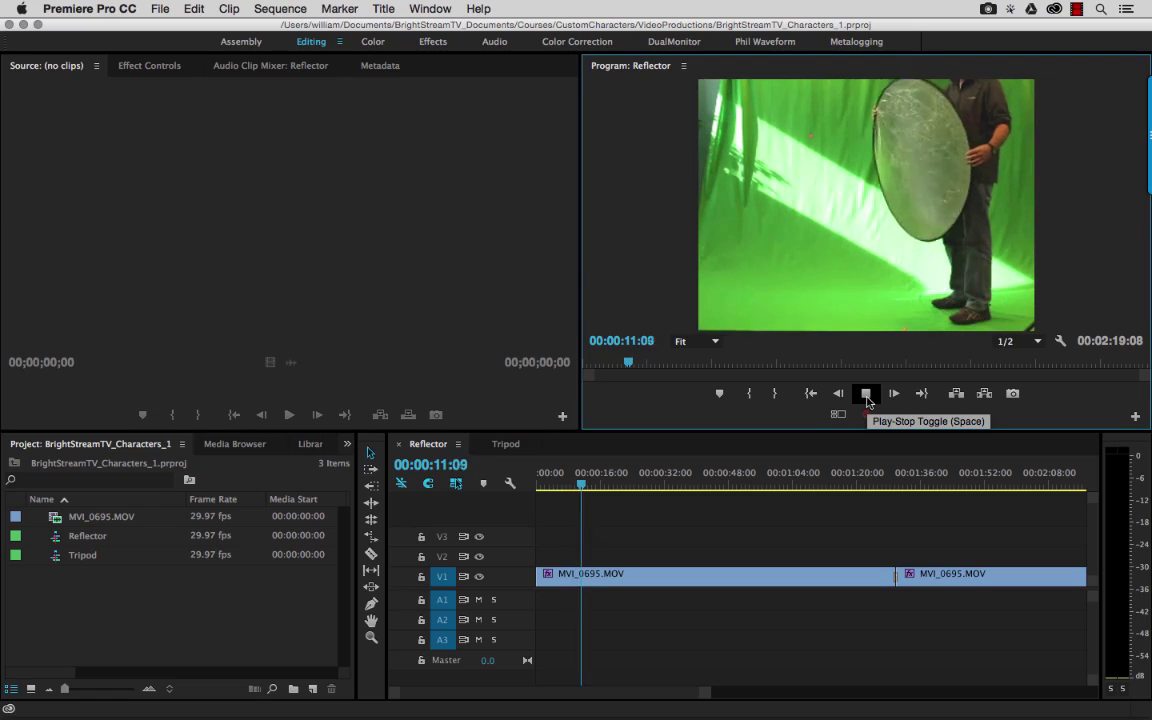
{"action": "left_click", "coordinate": [866, 396]}
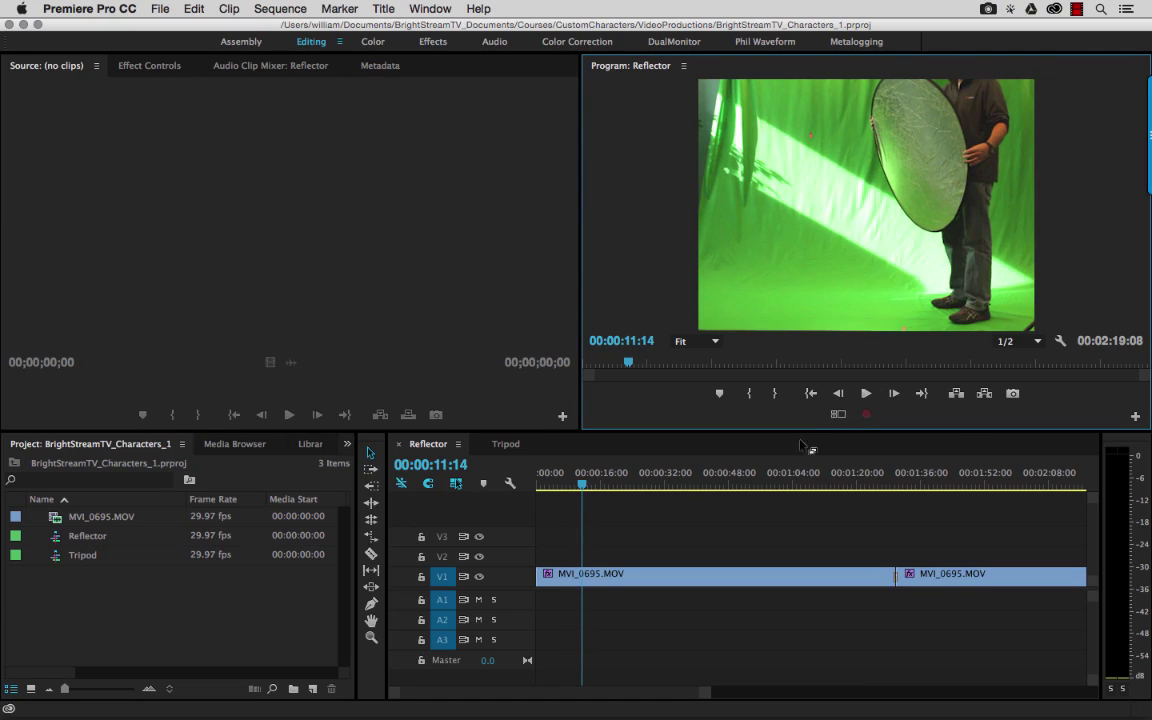
{"action": "left_click", "coordinate": [770, 512]}
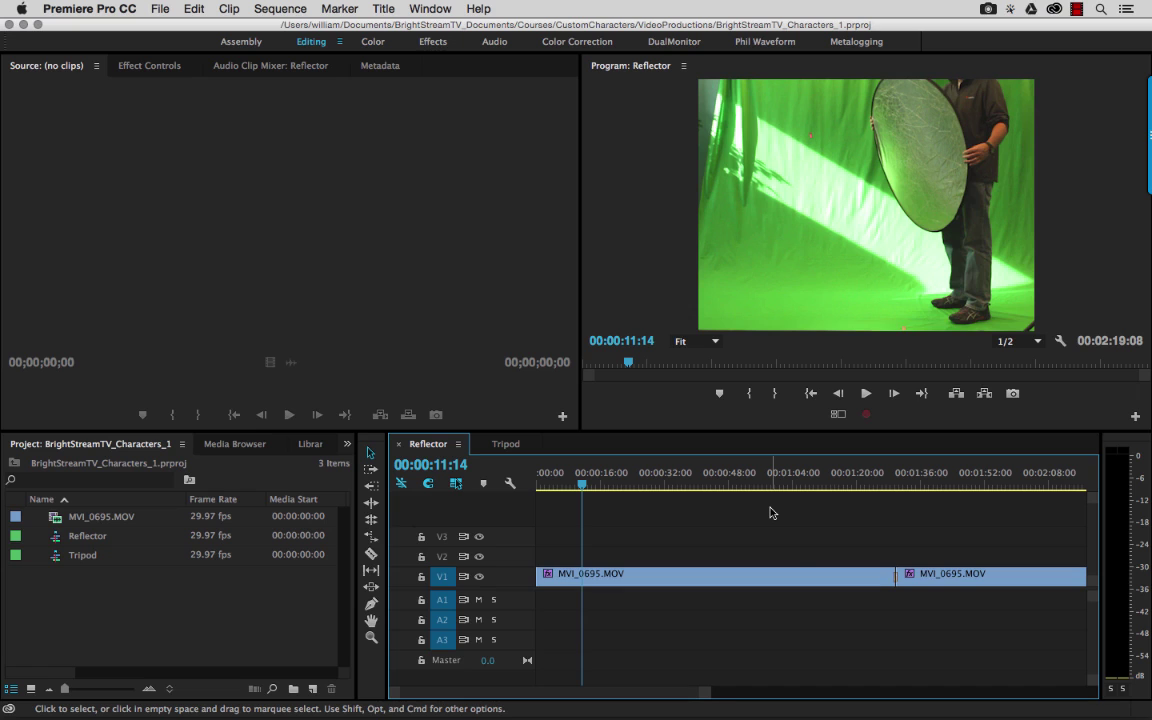
{"action": "key", "text": "super+m"}
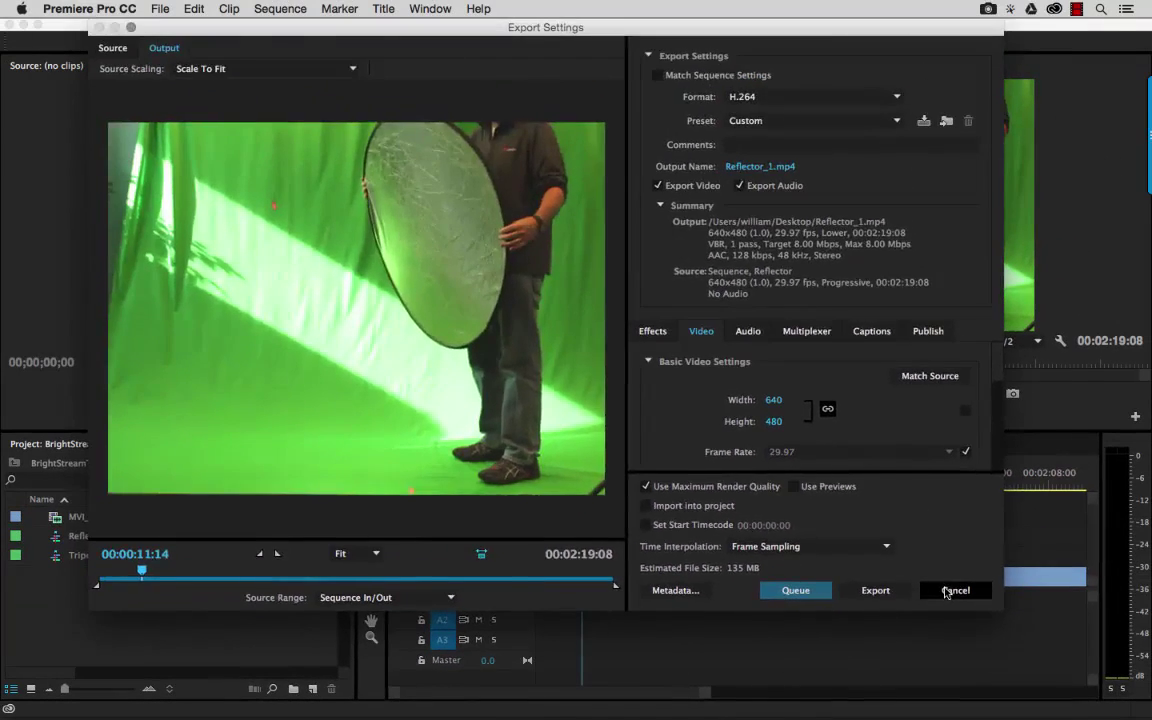
{"action": "left_click", "coordinate": [1022, 396]}
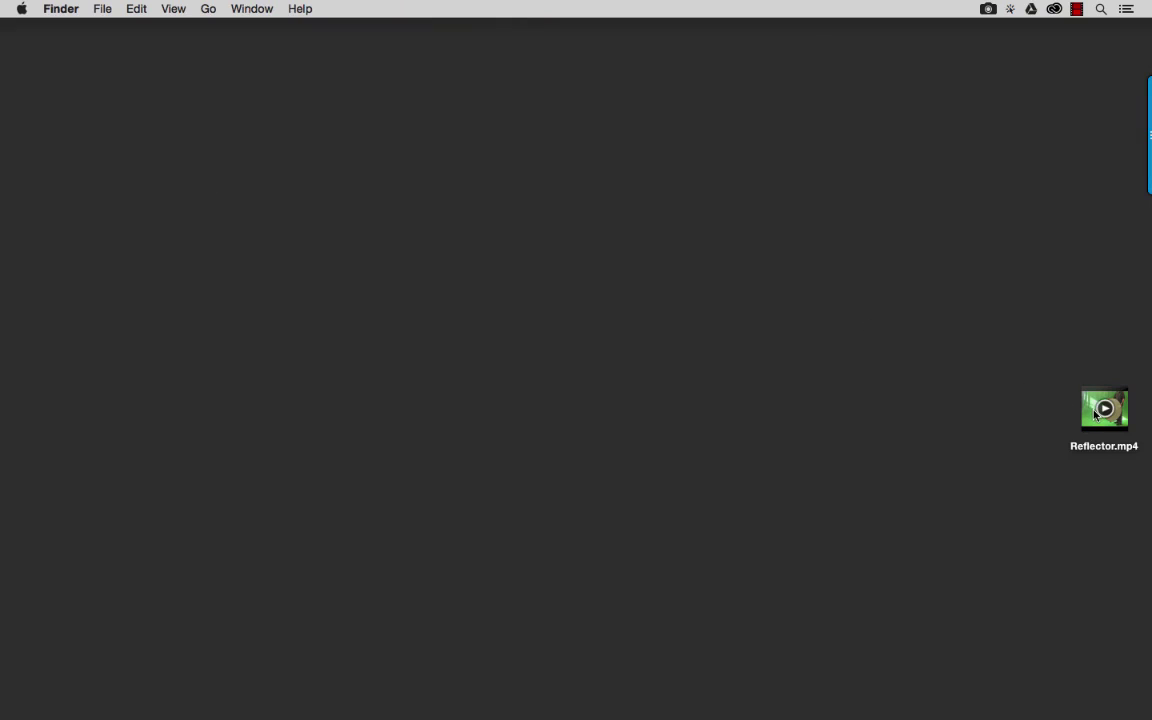
Step: Drag Reflector.mp4 left on the desktop and view its info: 142.1 MB, 640×480 H.264 movie
{"action": "left_click_drag", "start_coordinate": [1095, 413], "coordinate": [879, 271]}
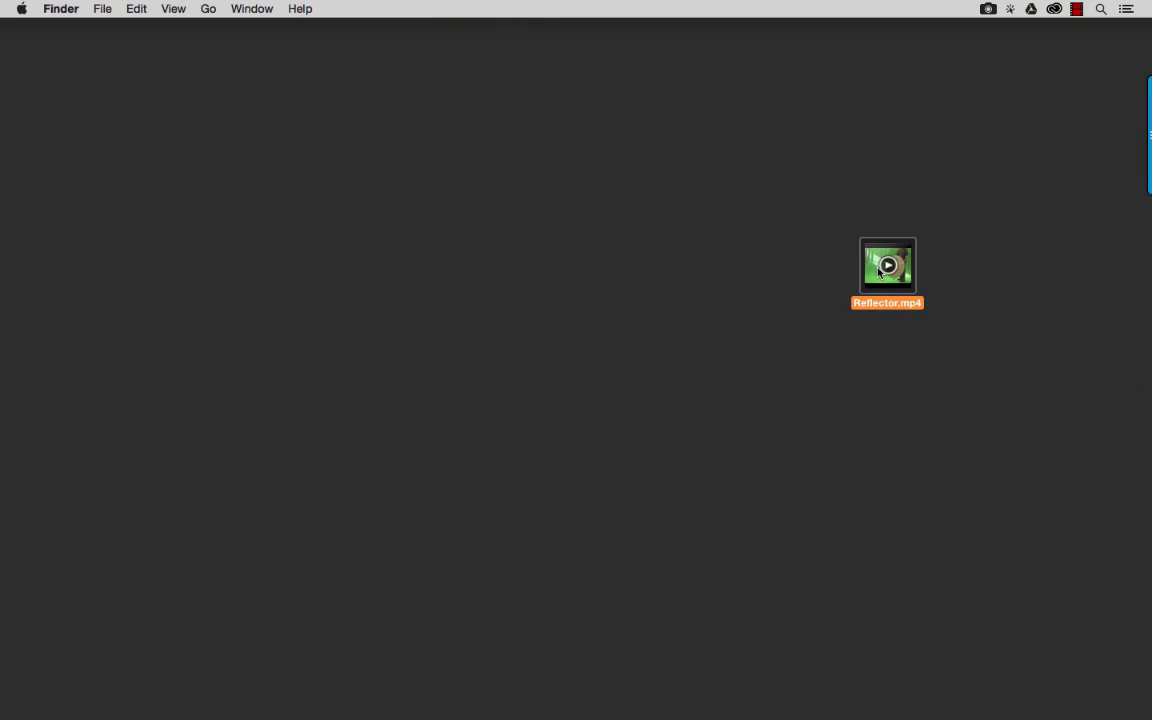
{"action": "key", "text": "super+i"}
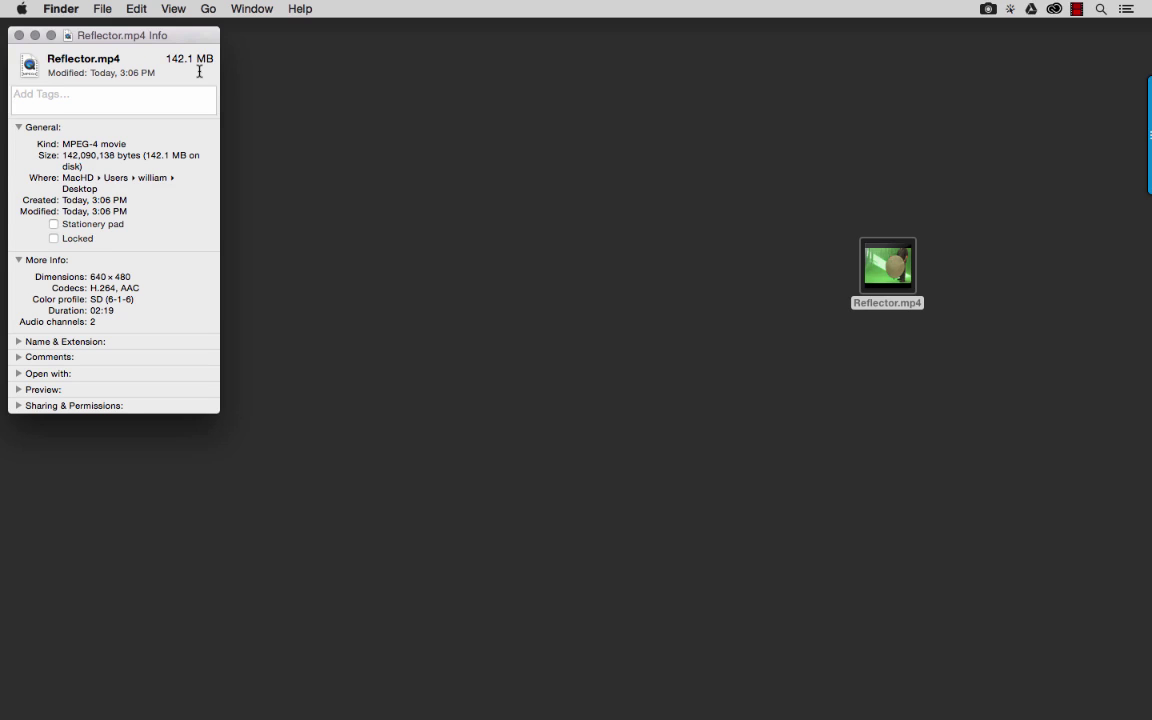
Step: Close the Reflector.mp4 info window and bring up the empty Miro Video Converter window
{"action": "left_click", "coordinate": [19, 35]}
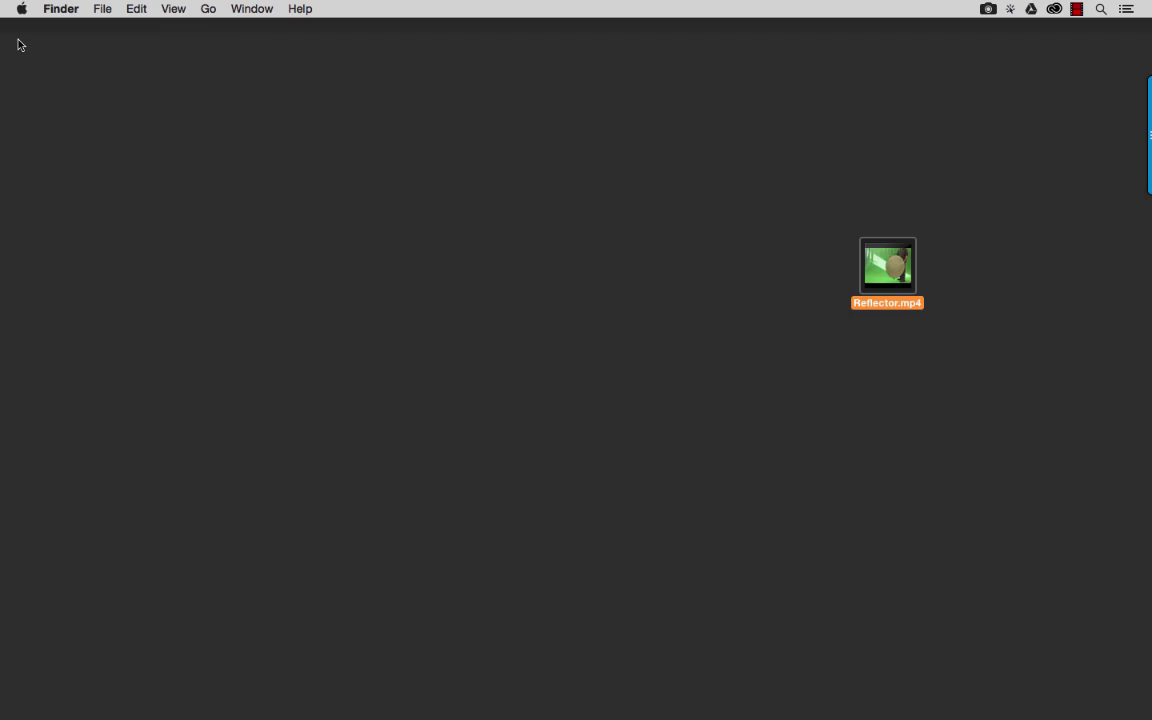
{"action": "key", "text": "super+Tab"}
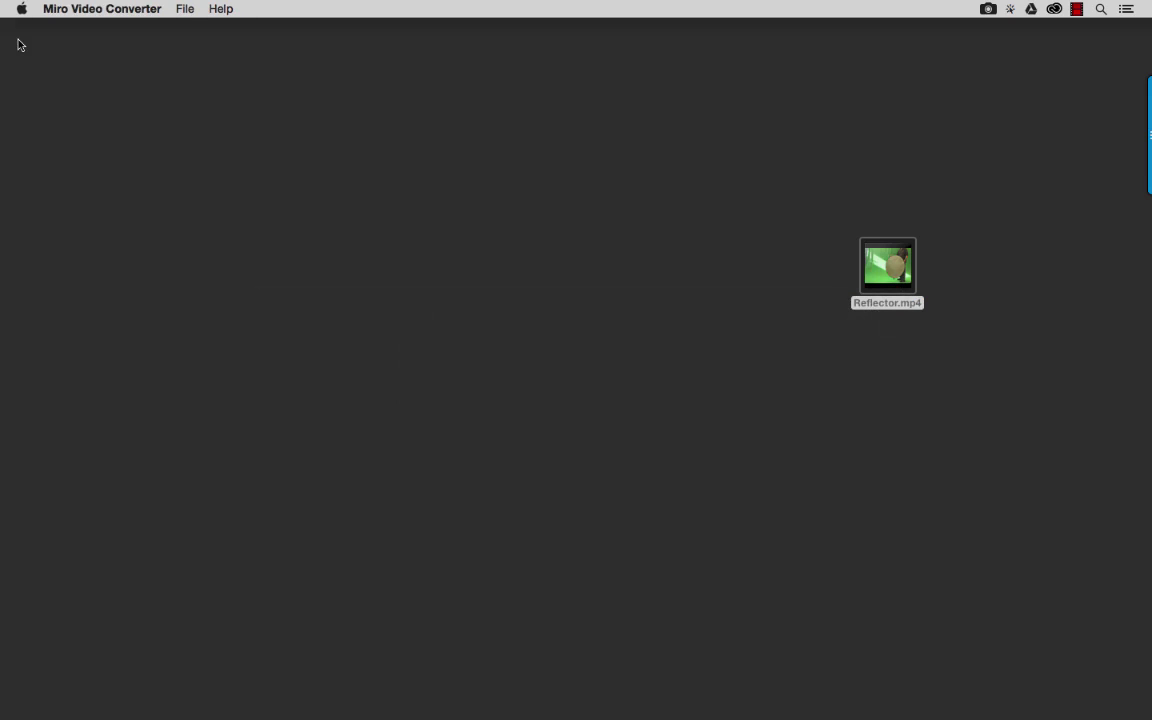
{"action": "mouse_move", "coordinate": [445, 712]}
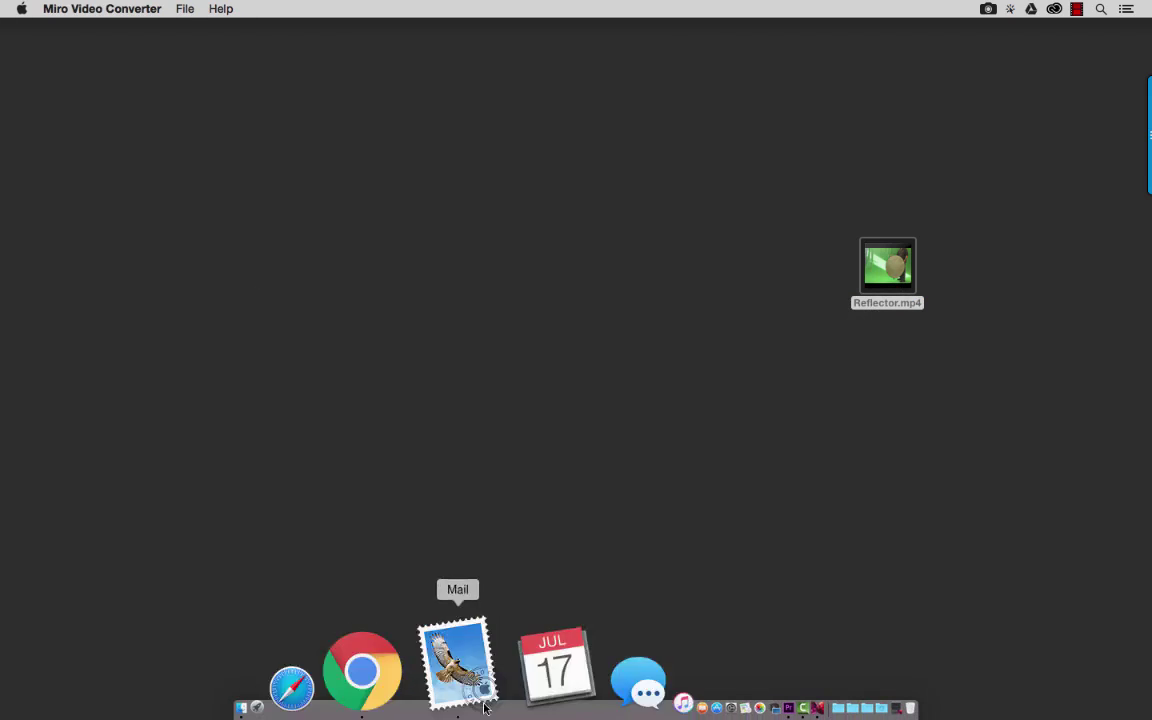
{"action": "left_click", "coordinate": [647, 685]}
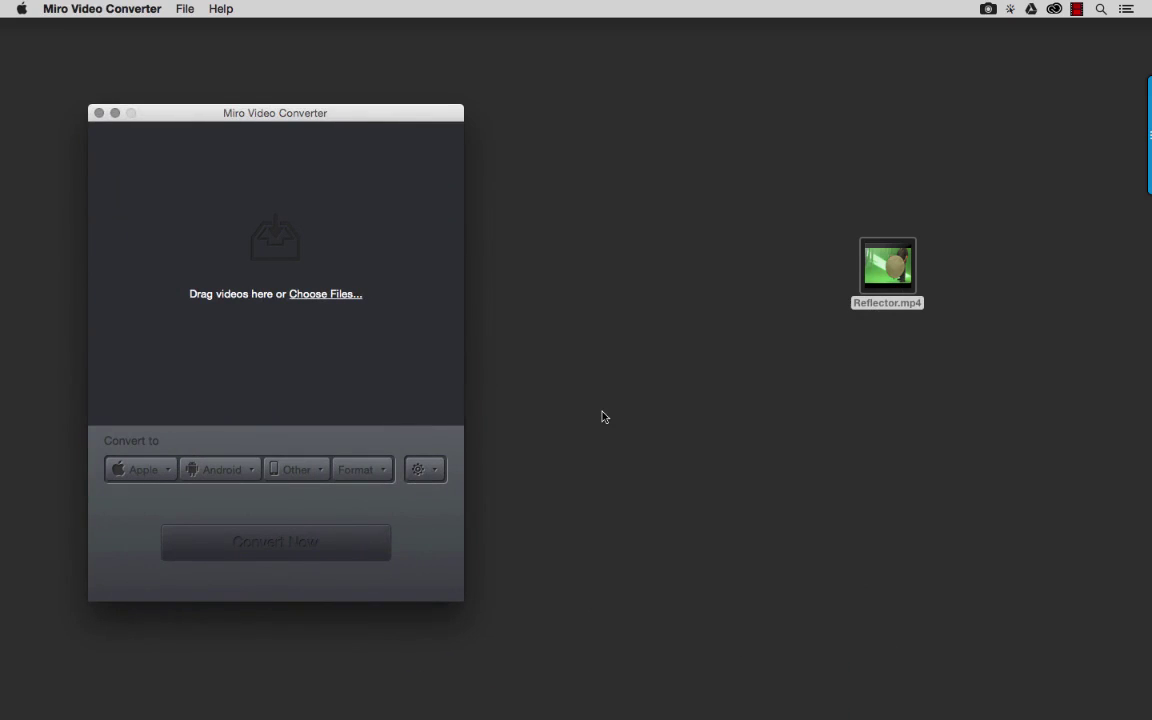
{"action": "key", "text": "super+Tab"}
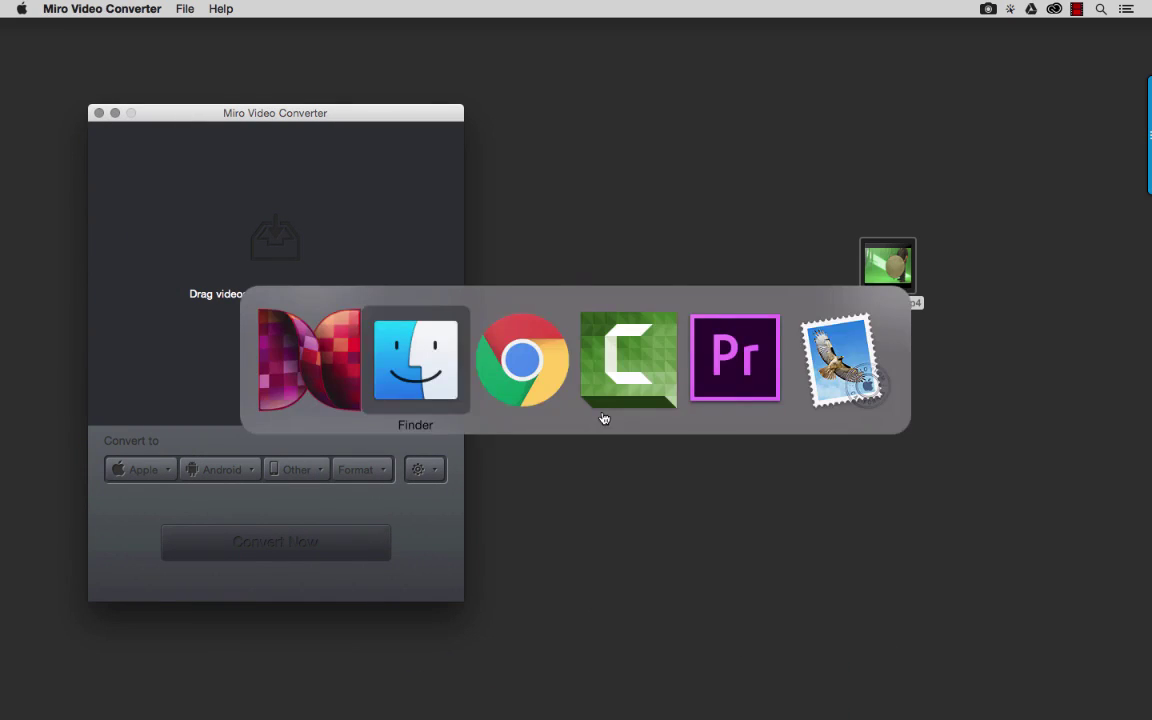
Step: Bring Chrome forward on the mirovideoconverter.com download page and open its application menu
{"action": "key", "text": "super+Tab"}
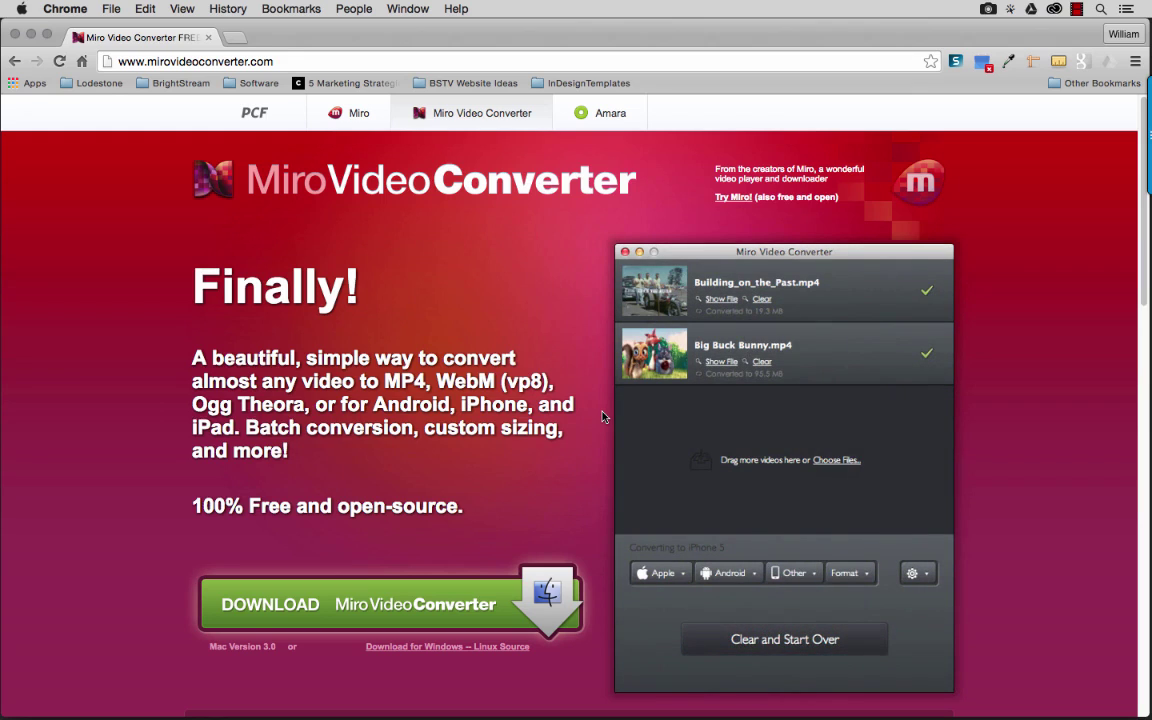
{"action": "left_click", "coordinate": [65, 8]}
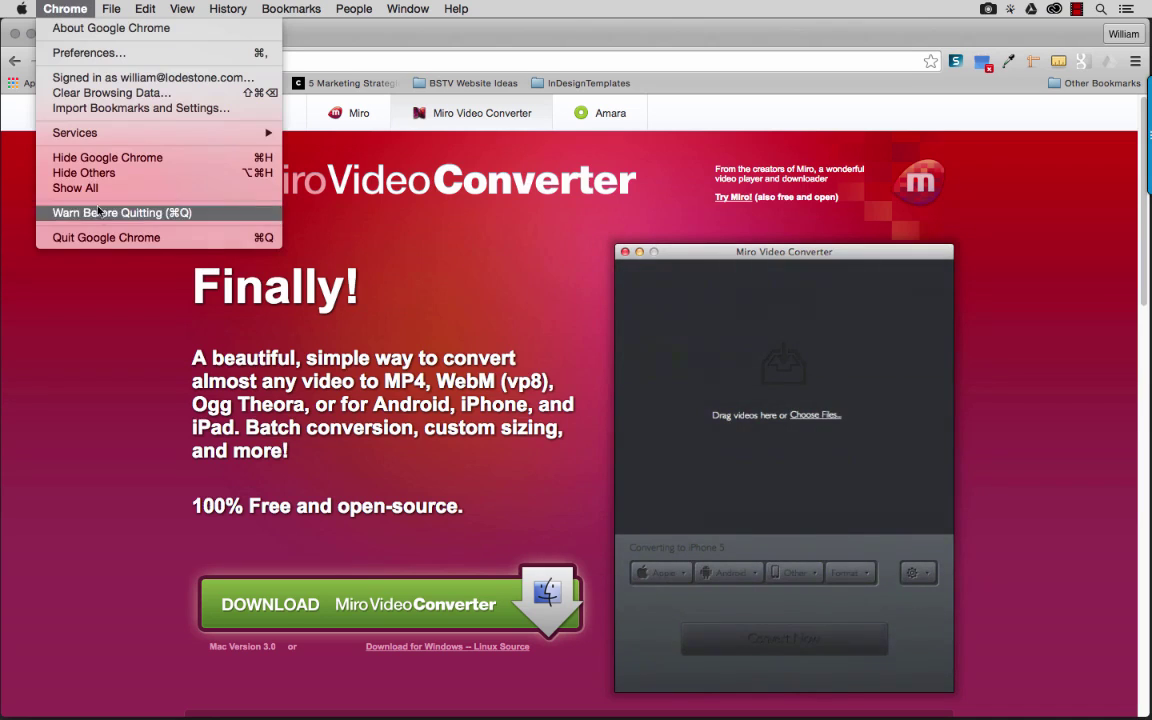
Step: Quit Chrome, shift the converter window right, and drag Reflector.mp4 into its queue
{"action": "left_click", "coordinate": [100, 237]}
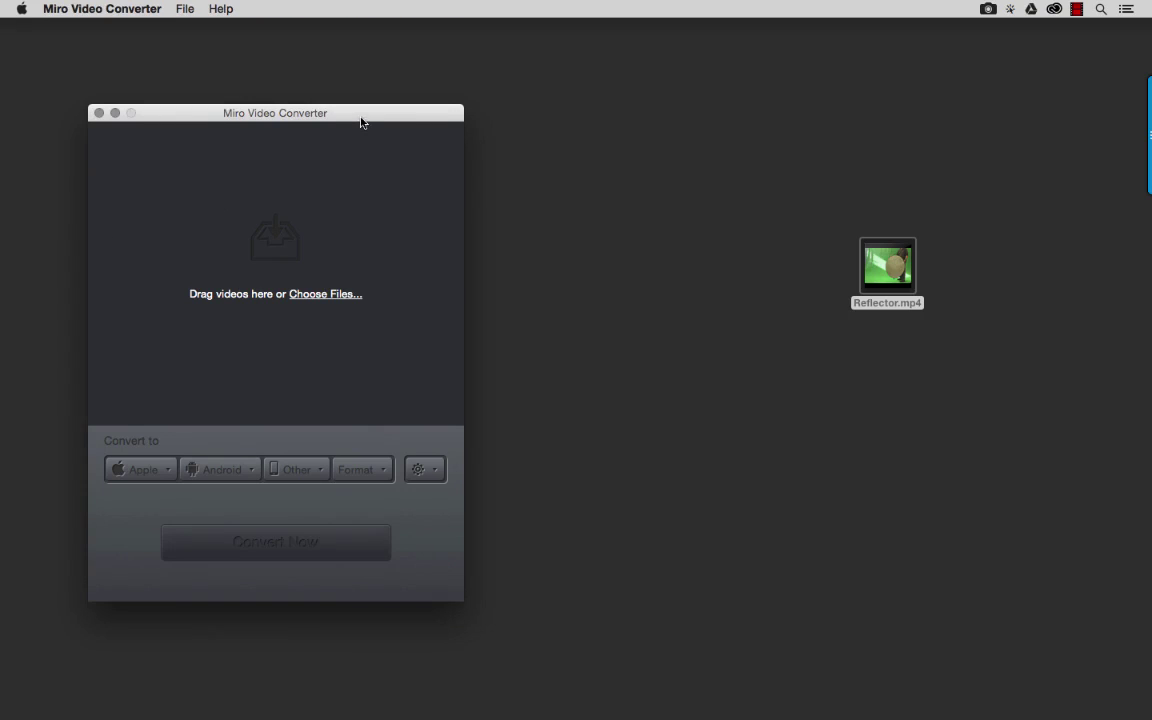
{"action": "left_click_drag", "start_coordinate": [370, 122], "coordinate": [527, 129]}
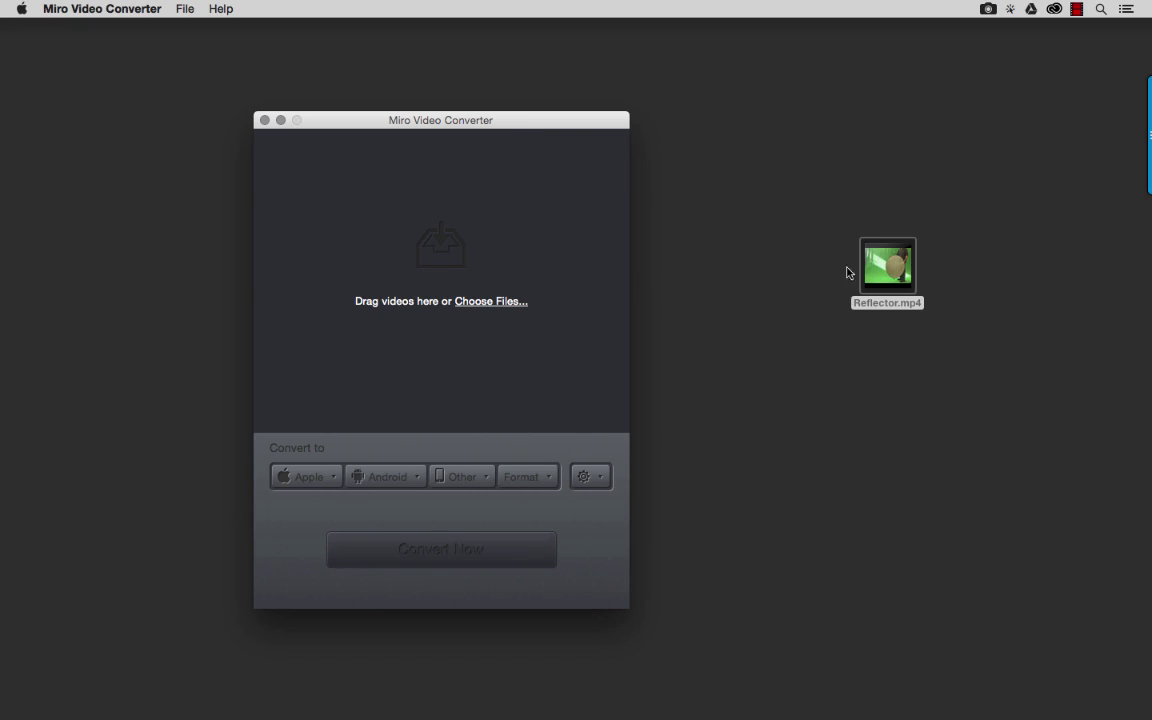
{"action": "left_click_drag", "start_coordinate": [861, 273], "coordinate": [500, 242]}
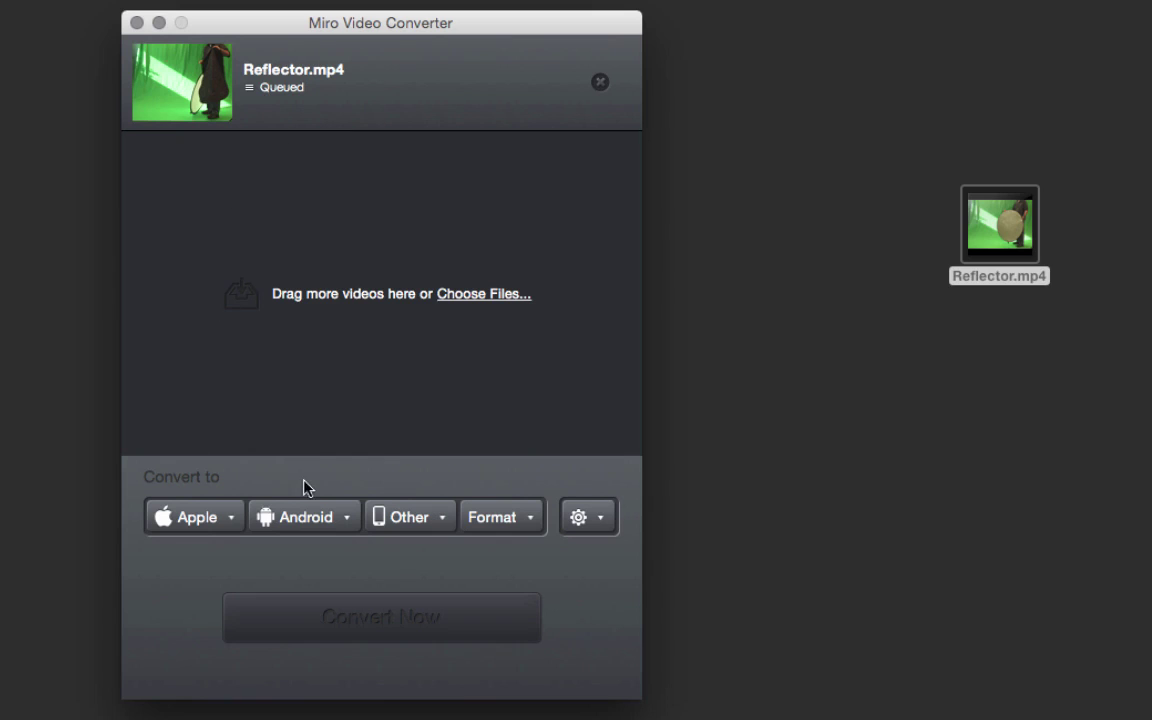
Step: Look at the Apple device presets without choosing one, then show the Format > Video formats
{"action": "left_click", "coordinate": [223, 520]}
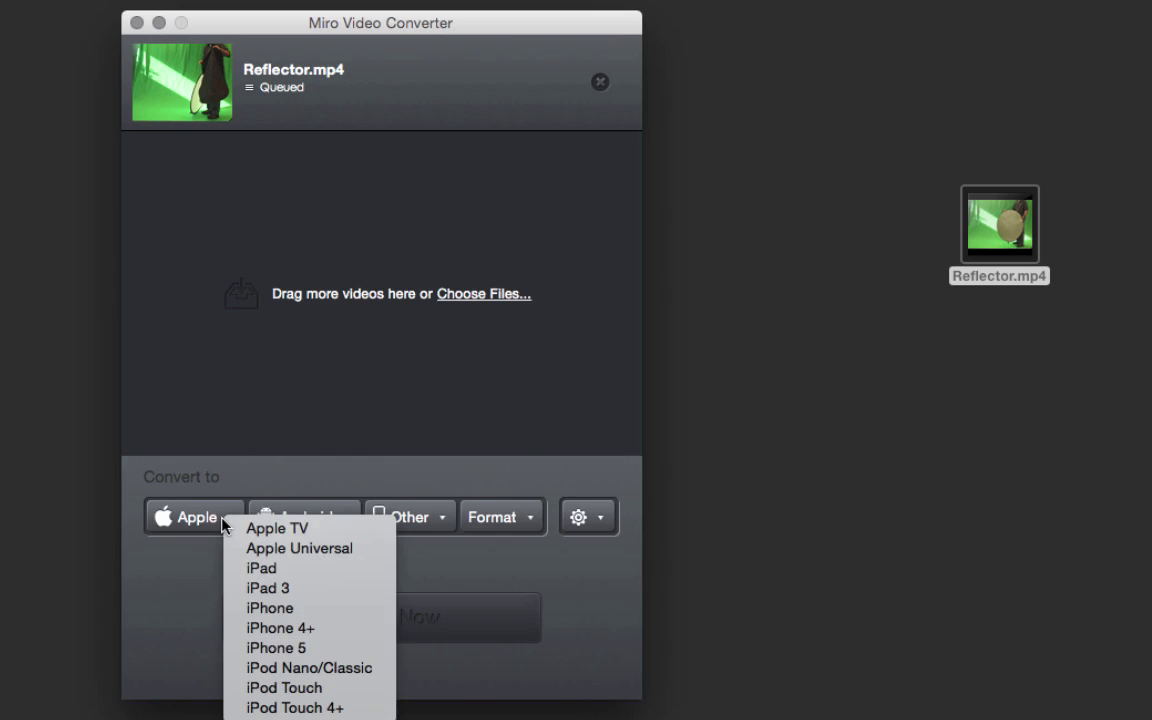
{"action": "left_click", "coordinate": [281, 512]}
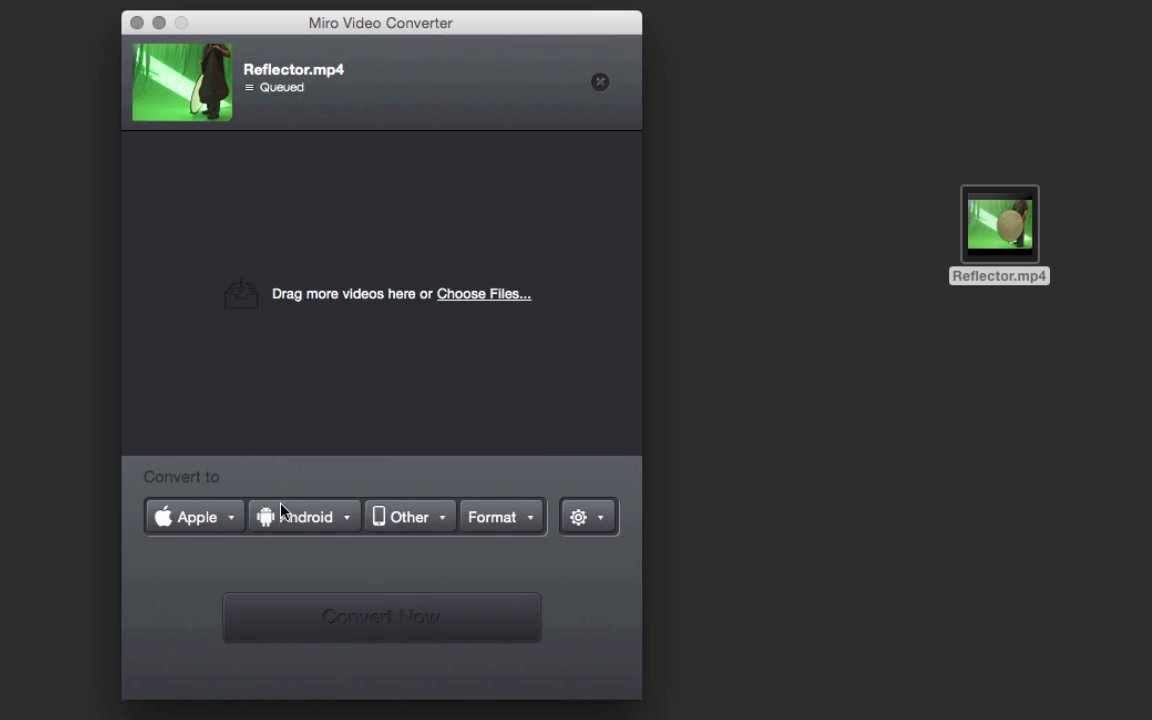
{"action": "left_click", "coordinate": [518, 530]}
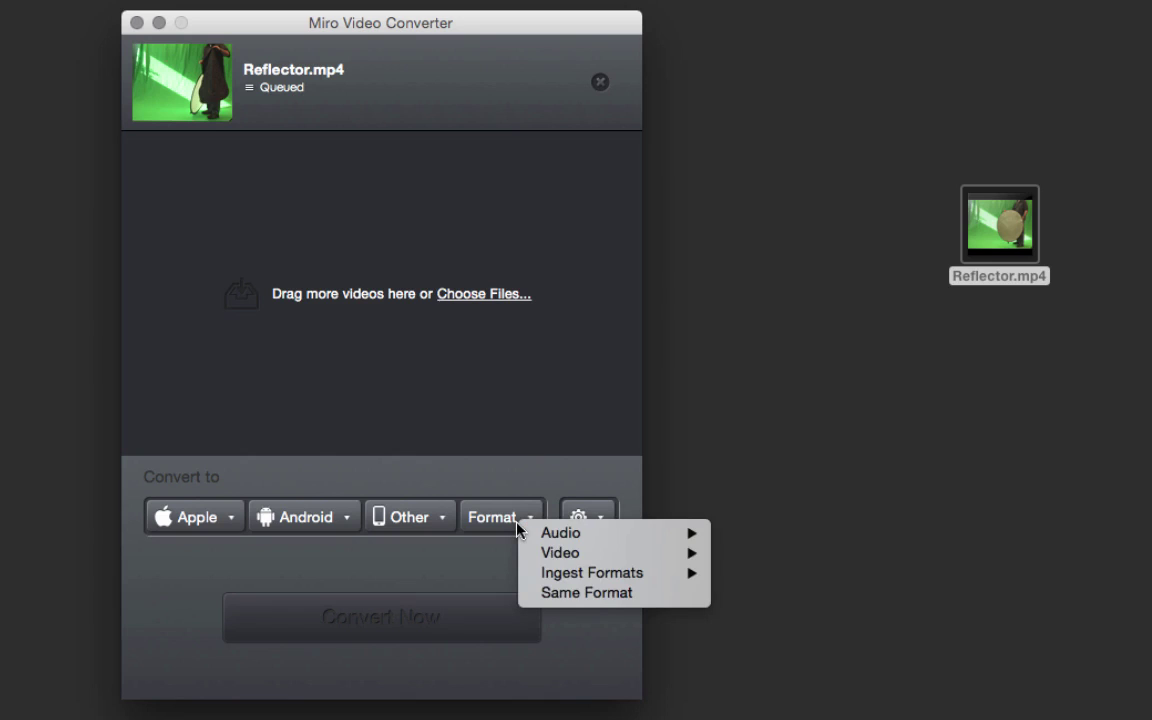
{"action": "mouse_move", "coordinate": [578, 558]}
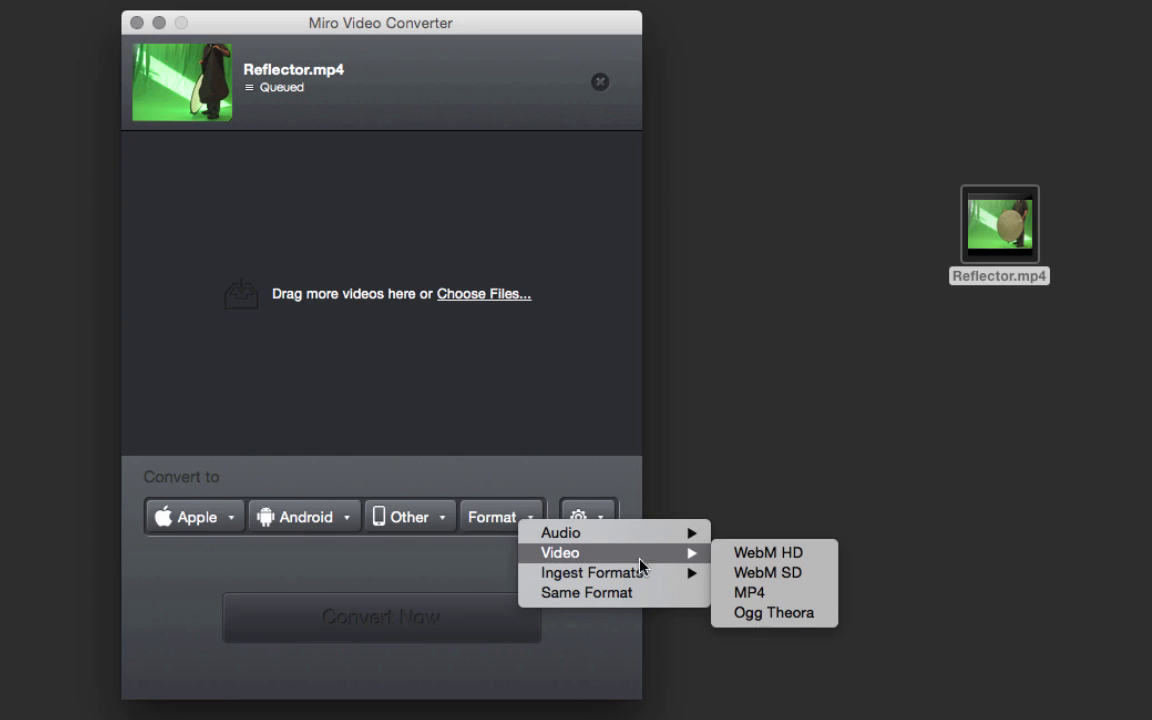
Step: Select MP4 as the output format and convert Reflector.mp4, producing a 14.3 MB file
{"action": "left_click", "coordinate": [780, 596]}
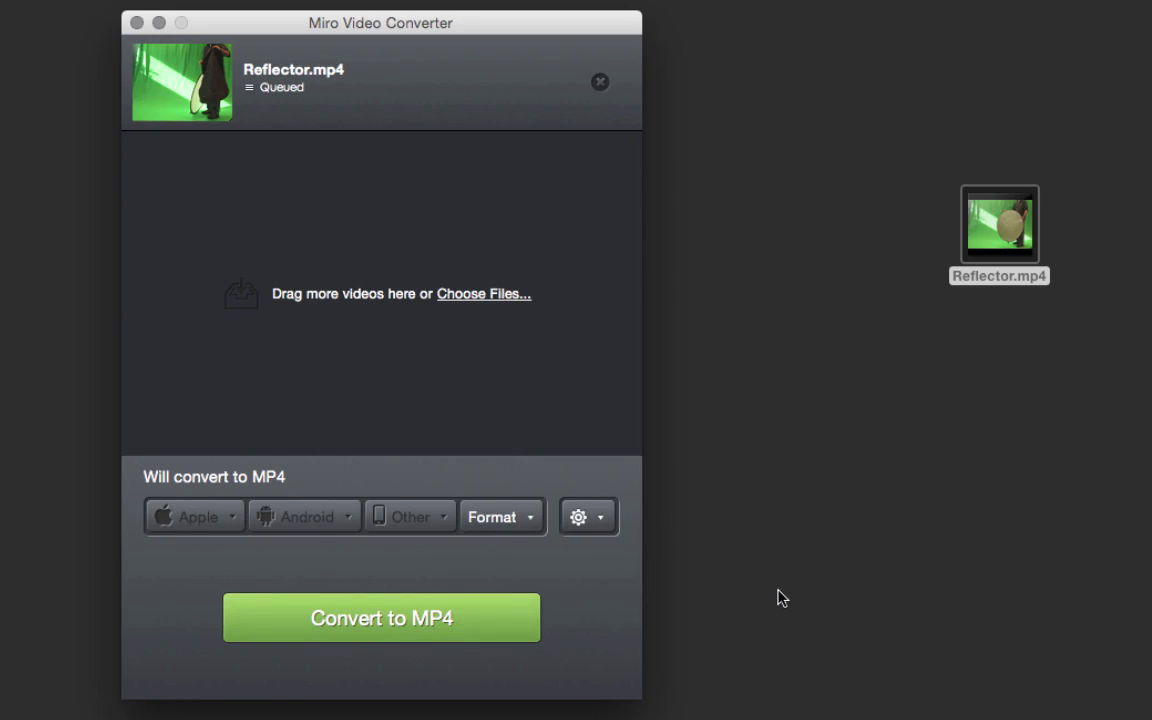
{"action": "left_click", "coordinate": [485, 624]}
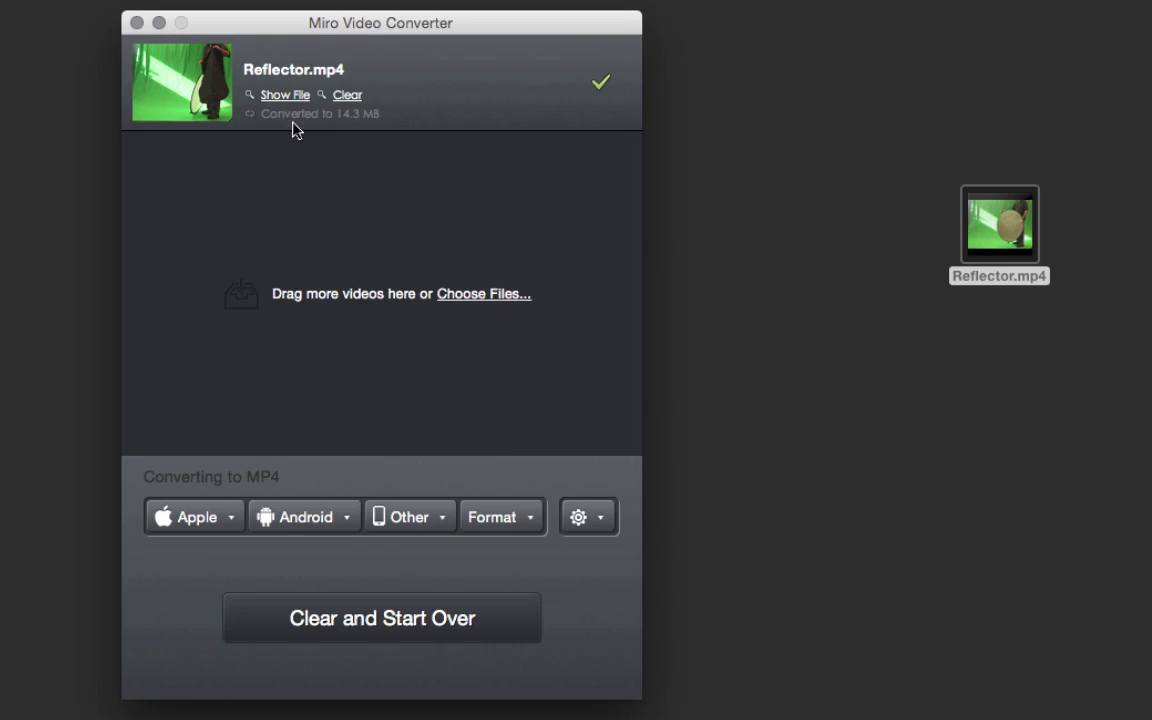
Step: Reveal the converted Reflector.mp4.mp4 in Finder and show its 15 MB info window
{"action": "left_click", "coordinate": [369, 173]}
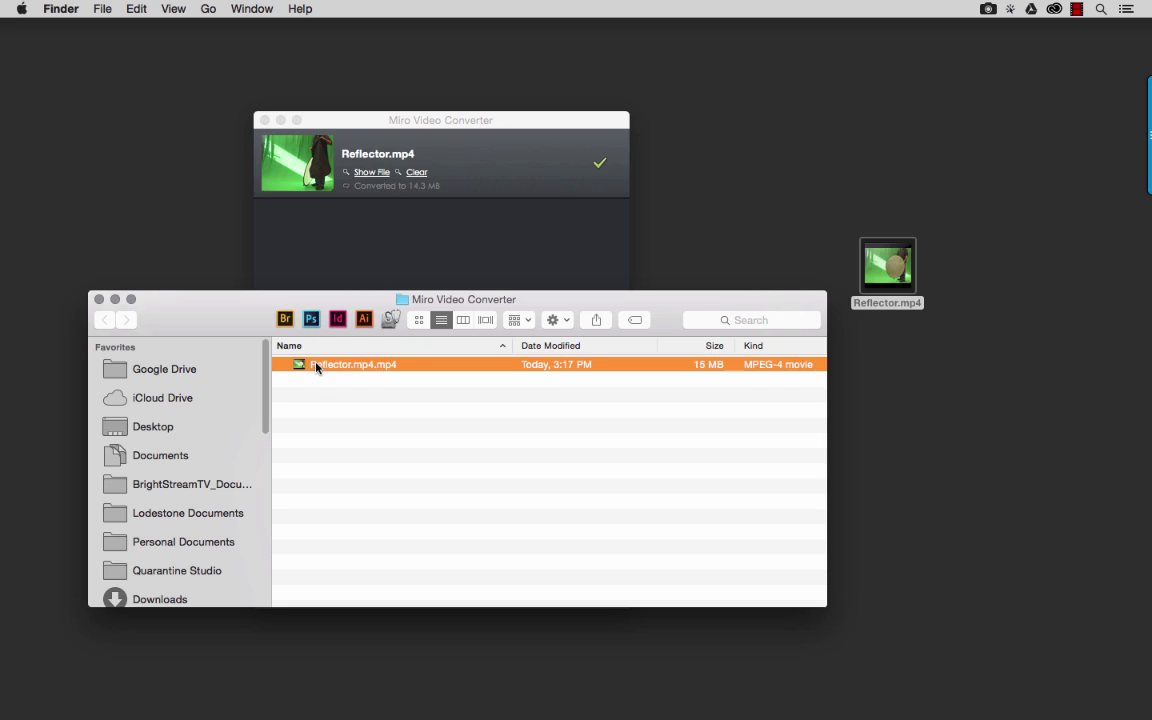
{"action": "key", "text": "super+i"}
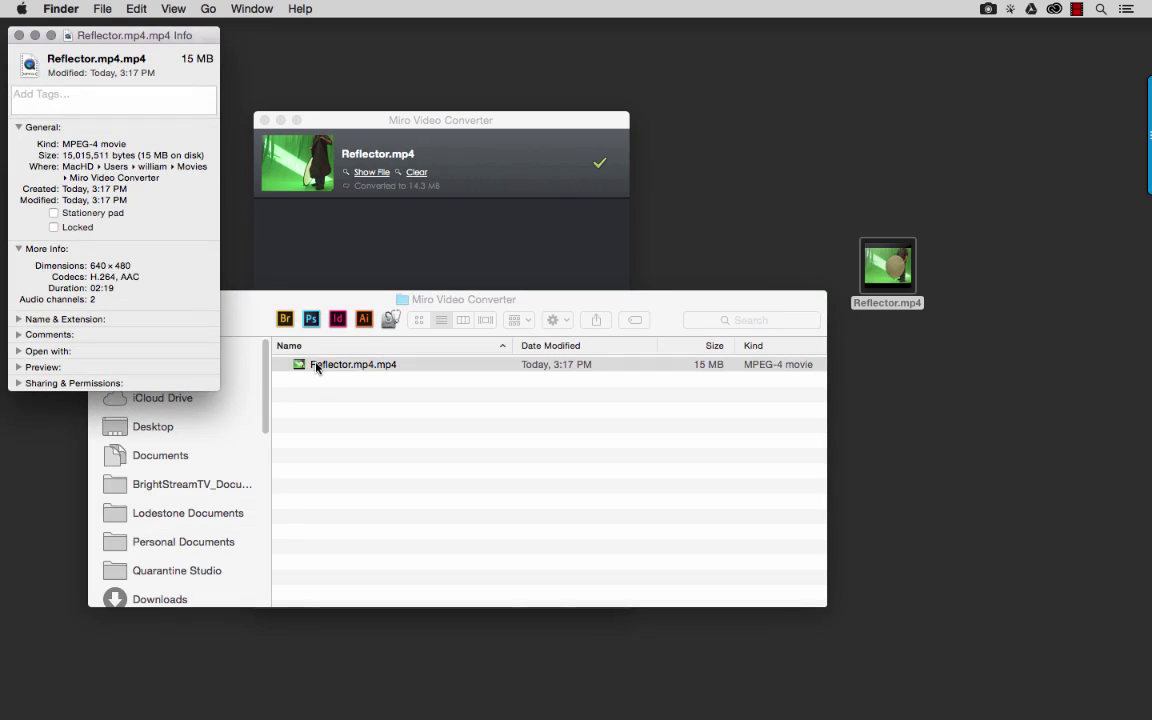
{"action": "left_click_drag", "start_coordinate": [181, 37], "coordinate": [735, 119]}
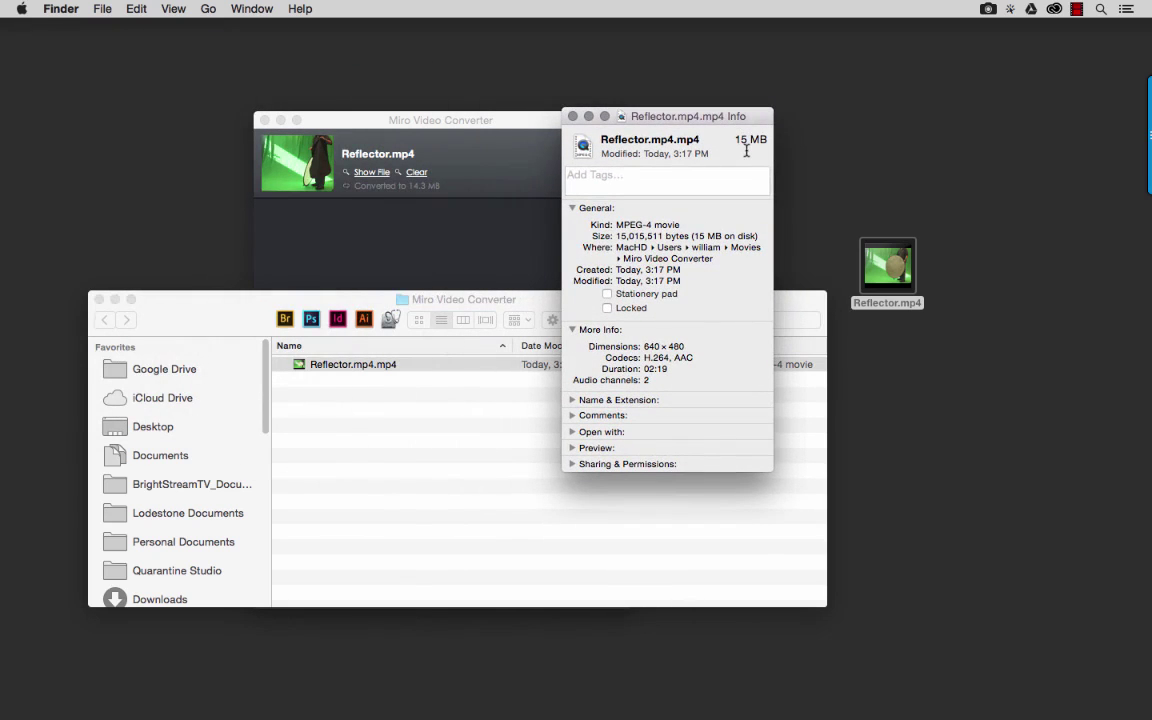
Step: Show the original Reflector.mp4's 142.1 MB info beside it, then close both info windows
{"action": "left_click", "coordinate": [872, 270]}
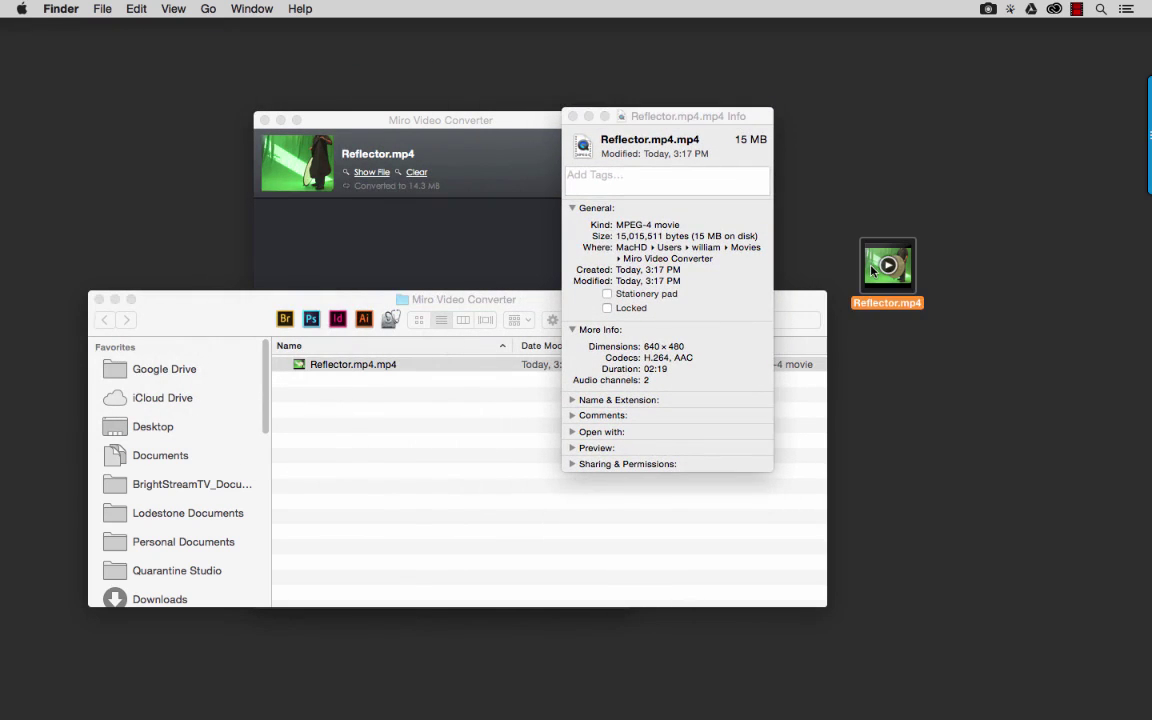
{"action": "key", "text": "super+i"}
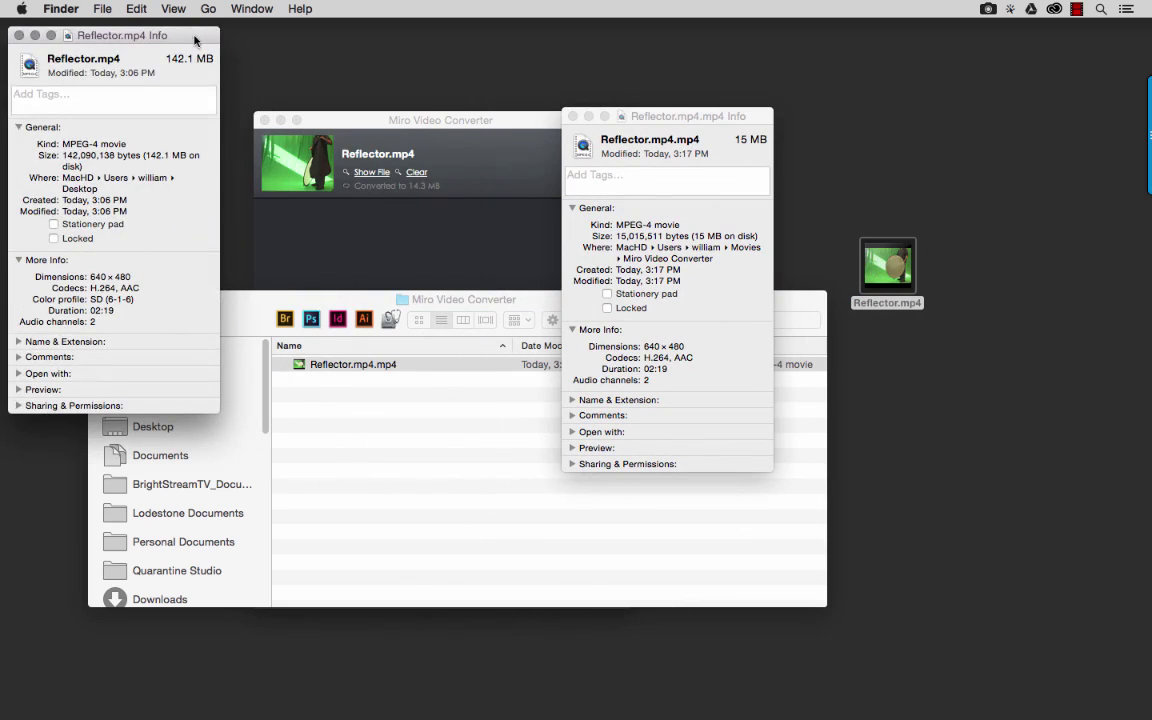
{"action": "left_click_drag", "start_coordinate": [178, 38], "coordinate": [278, 66]}
{"action": "left_click_drag", "start_coordinate": [406, 79], "coordinate": [532, 113]}
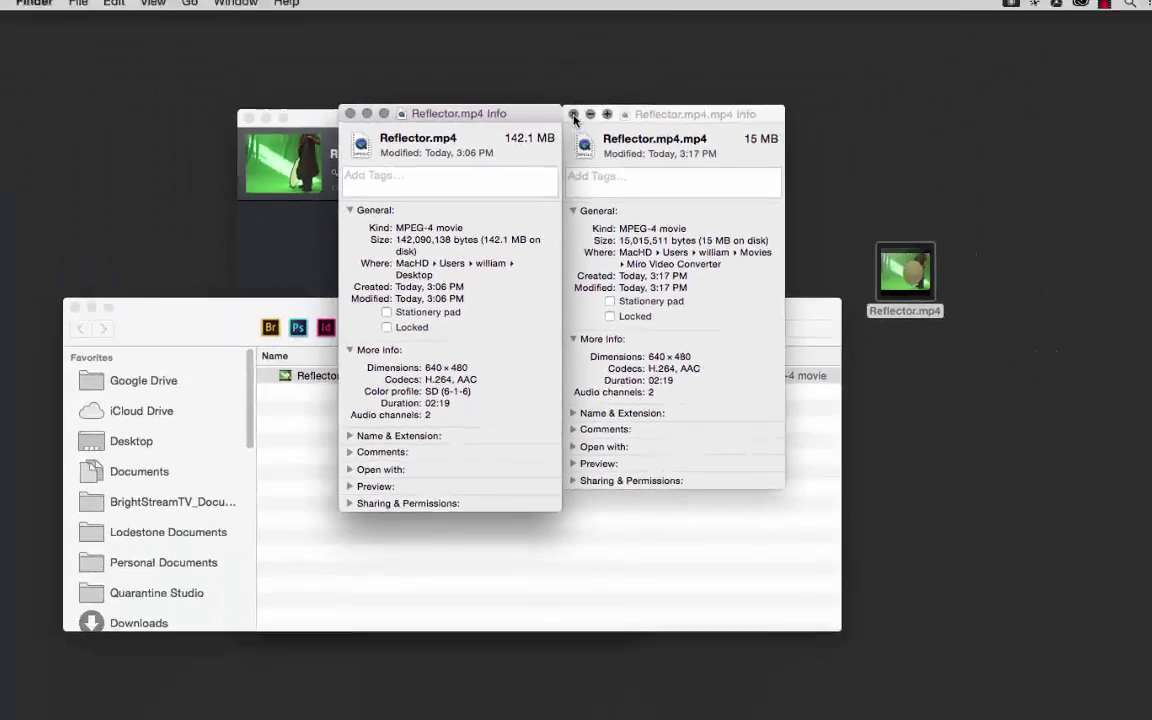
{"action": "left_click", "coordinate": [606, 50]}
{"action": "left_click", "coordinate": [360, 116]}
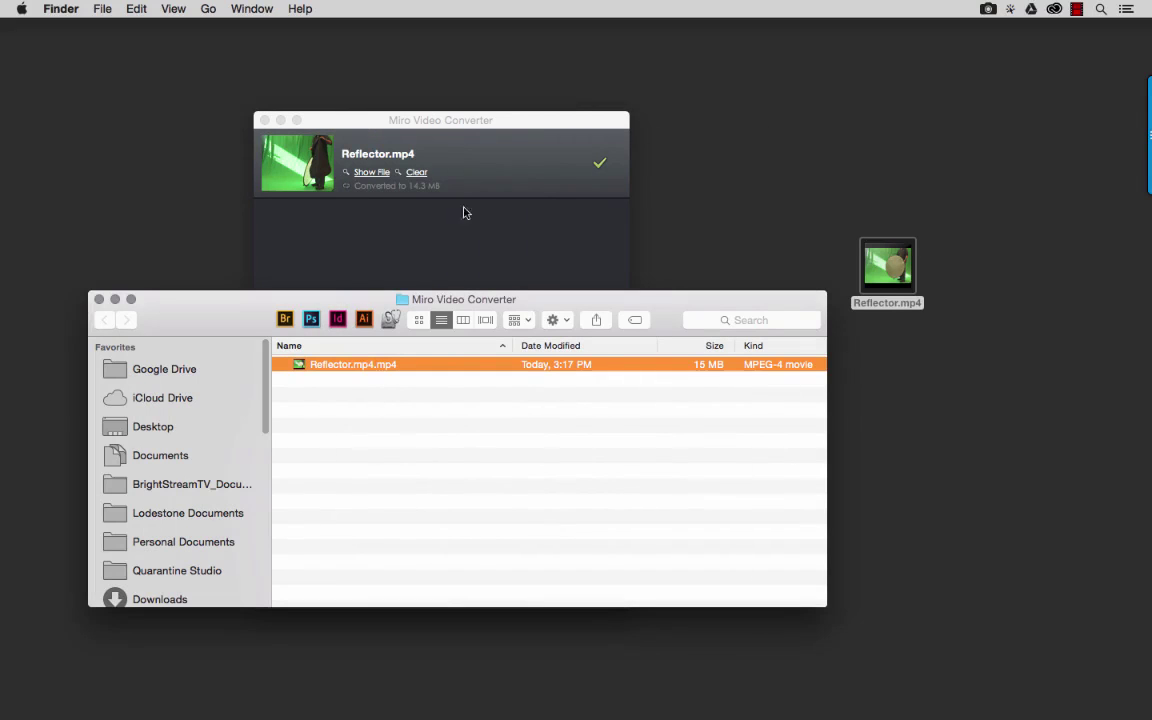
Step: Open the converted and original Reflector videos in QuickTime side by side and play both
{"action": "double_click", "coordinate": [303, 367]}
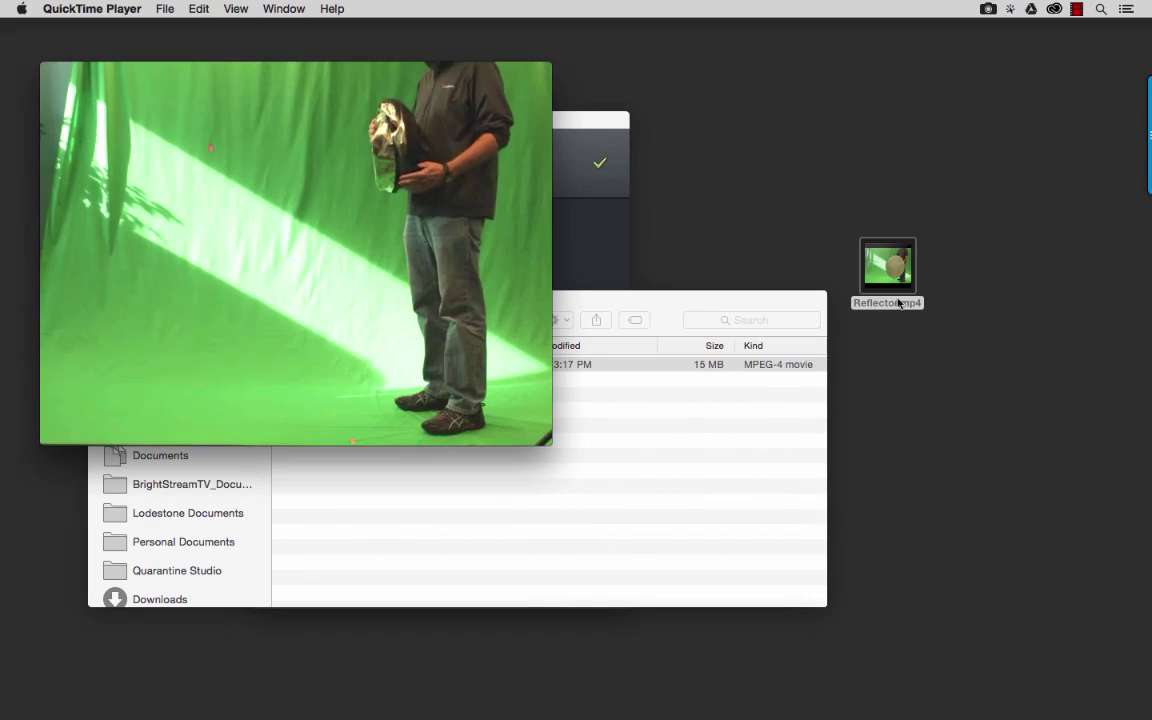
{"action": "double_click", "coordinate": [899, 303]}
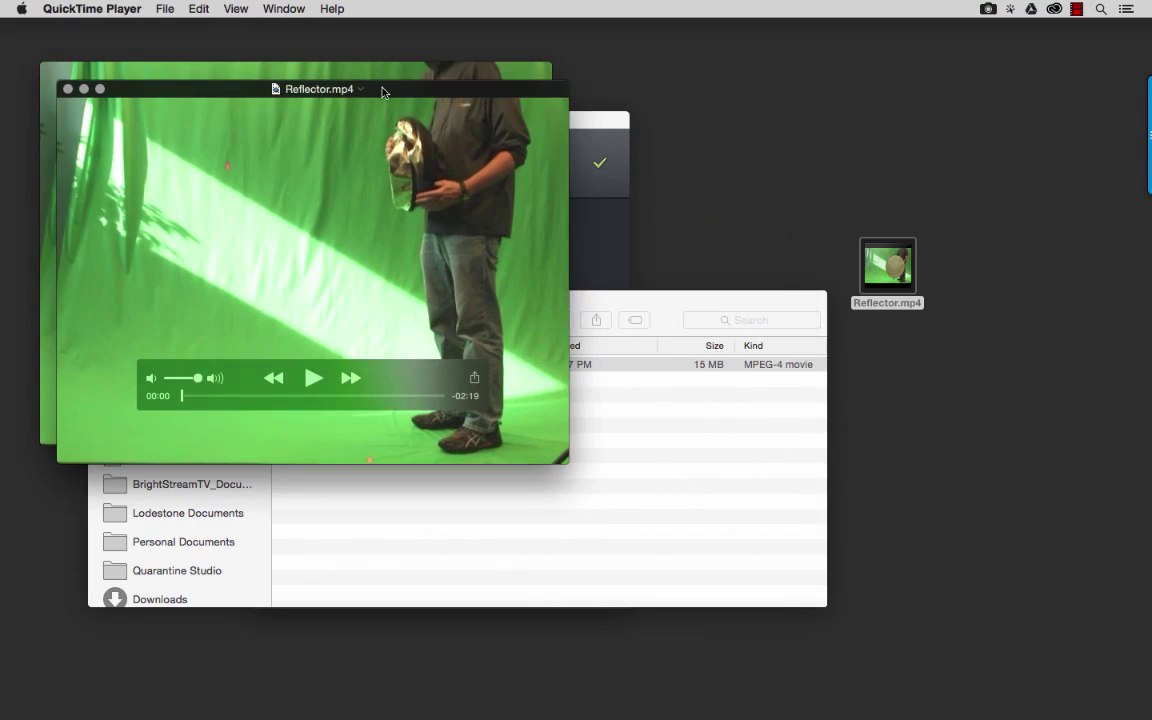
{"action": "left_click_drag", "start_coordinate": [368, 90], "coordinate": [861, 74]}
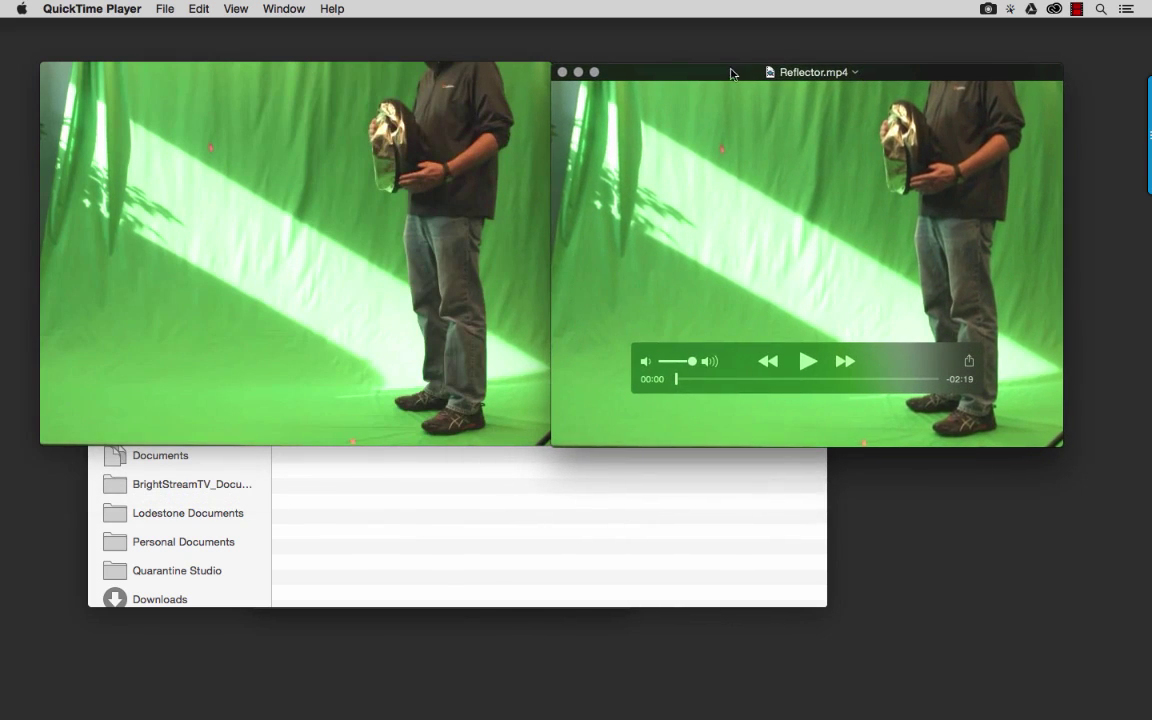
{"action": "left_click_drag", "start_coordinate": [730, 73], "coordinate": [739, 69]}
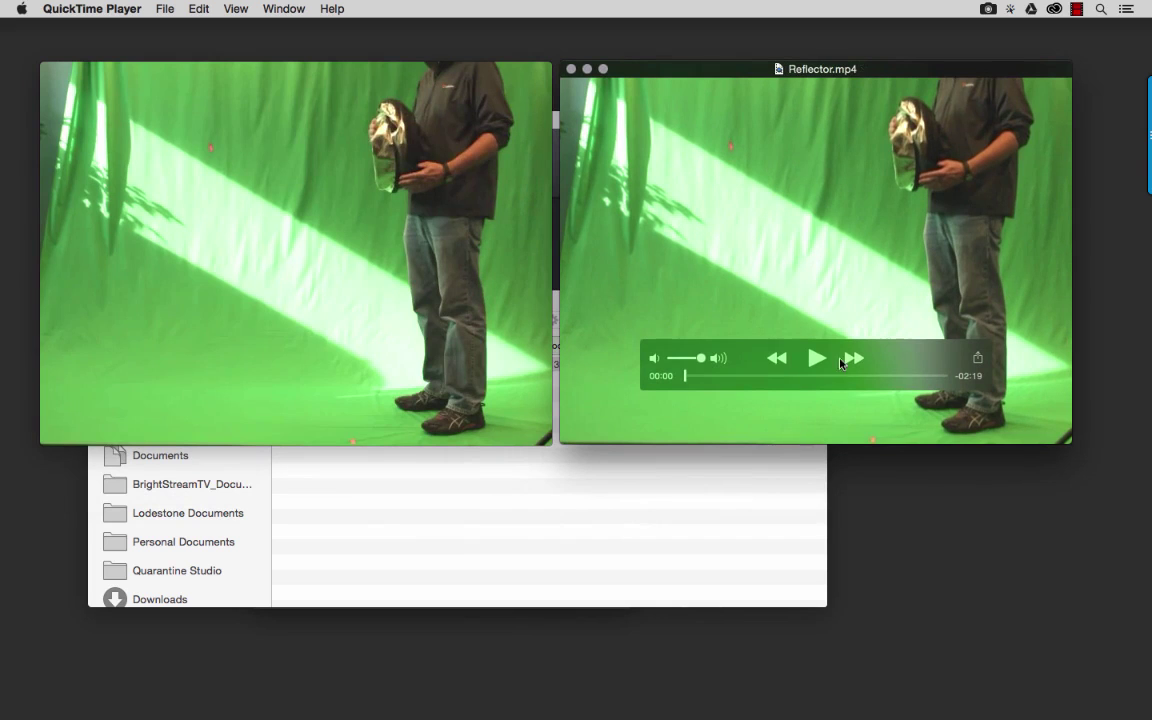
{"action": "left_click", "coordinate": [818, 360]}
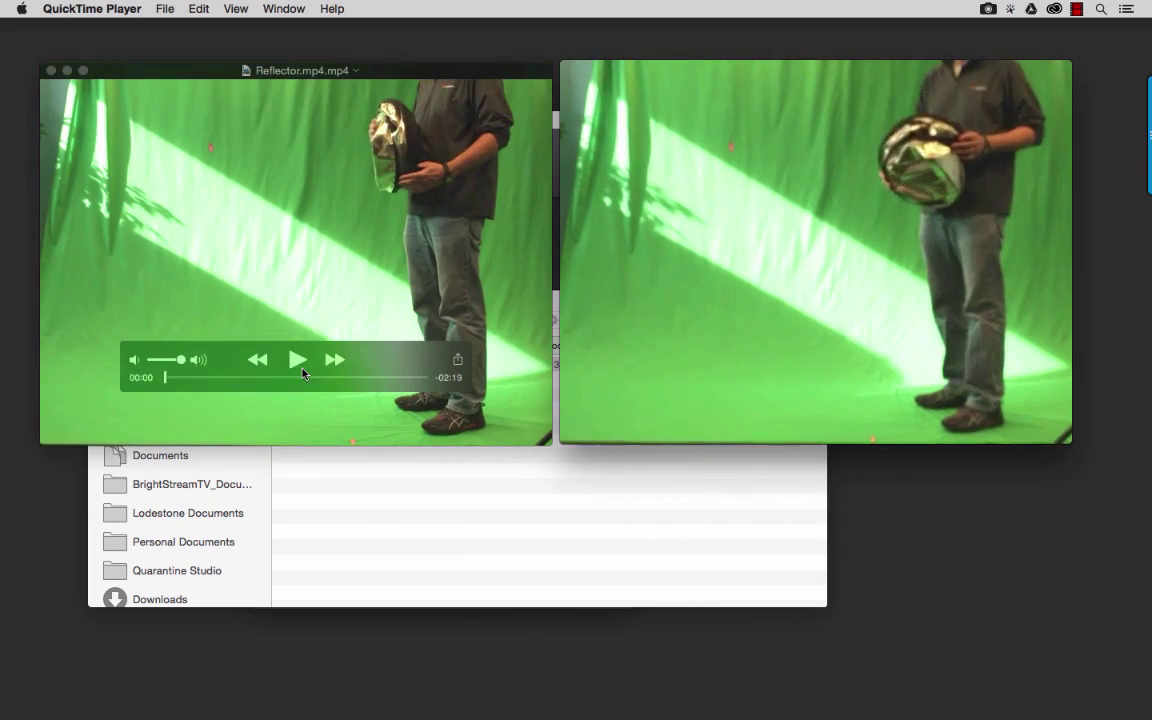
{"action": "left_click", "coordinate": [302, 371]}
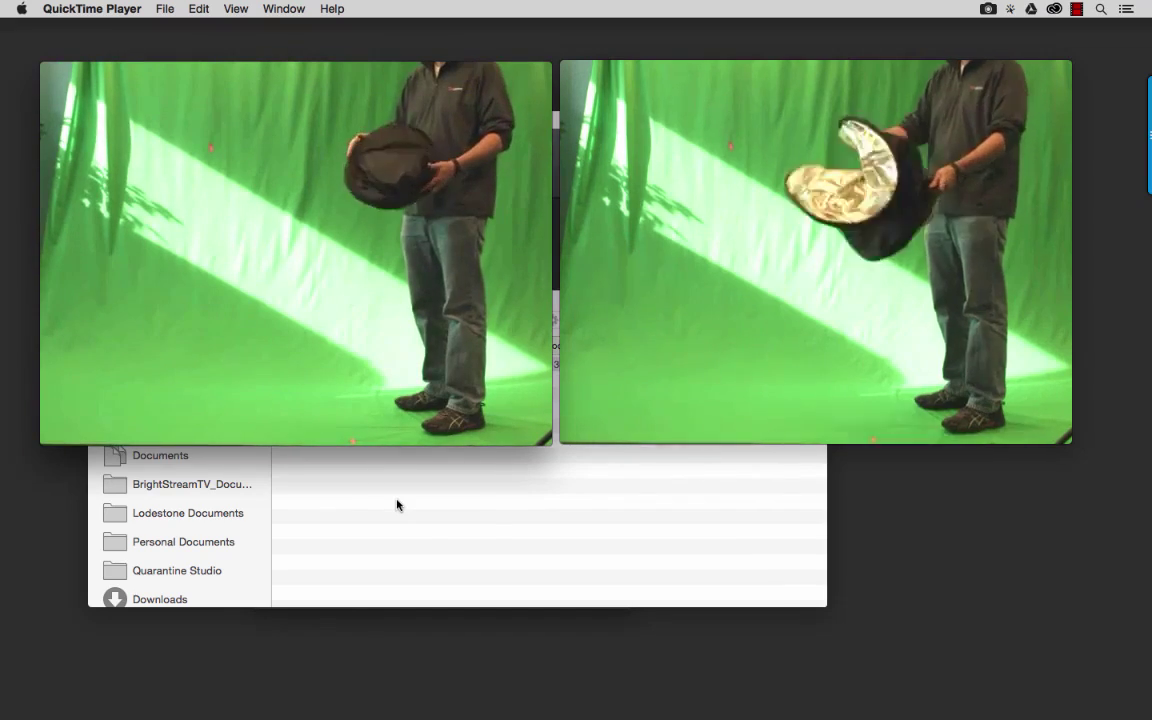